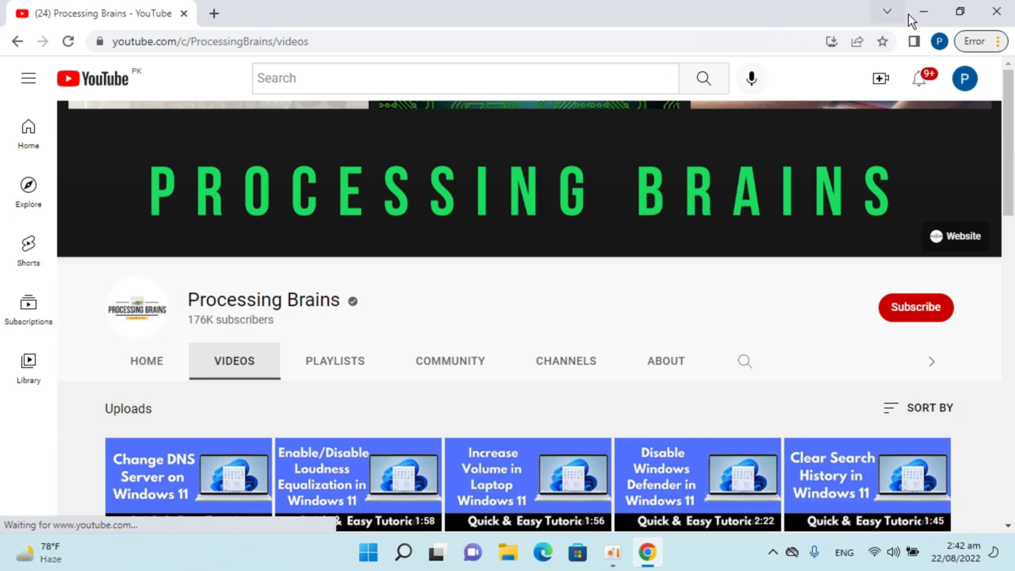
# - Minimize the Chrome window showing the YouTube channel to reveal the desktop
pyautogui.click(923, 11)
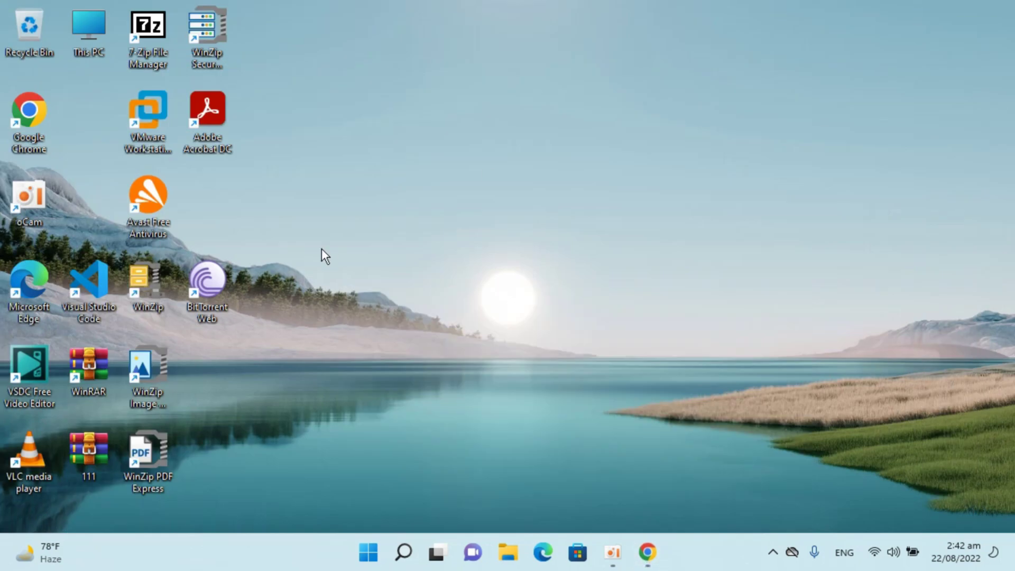
pyautogui.doubleClick(84, 275)
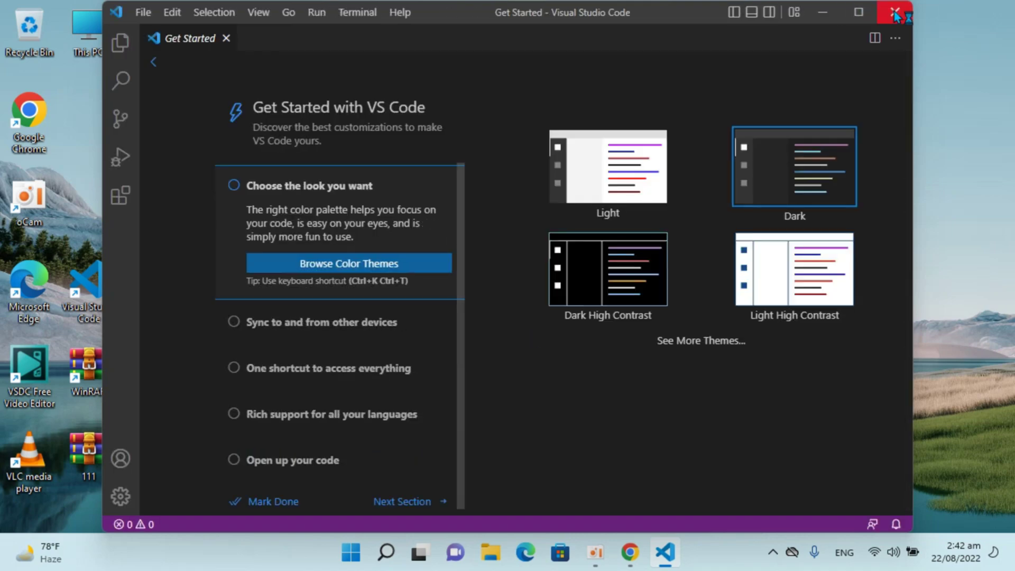
pyautogui.click(895, 12)
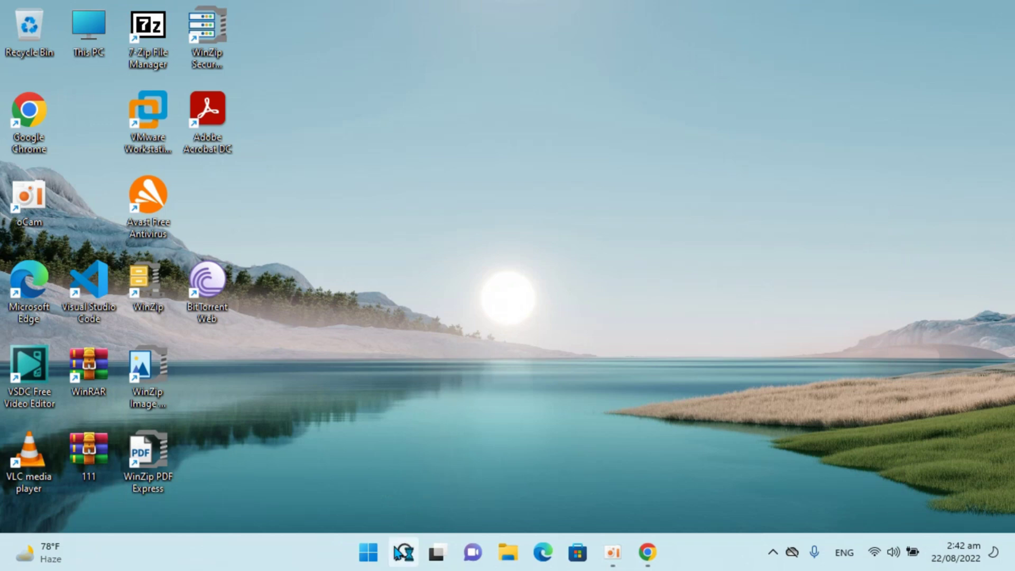
# - Search Windows for 'sett' and launch the Settings app from the results
pyautogui.click(395, 553)
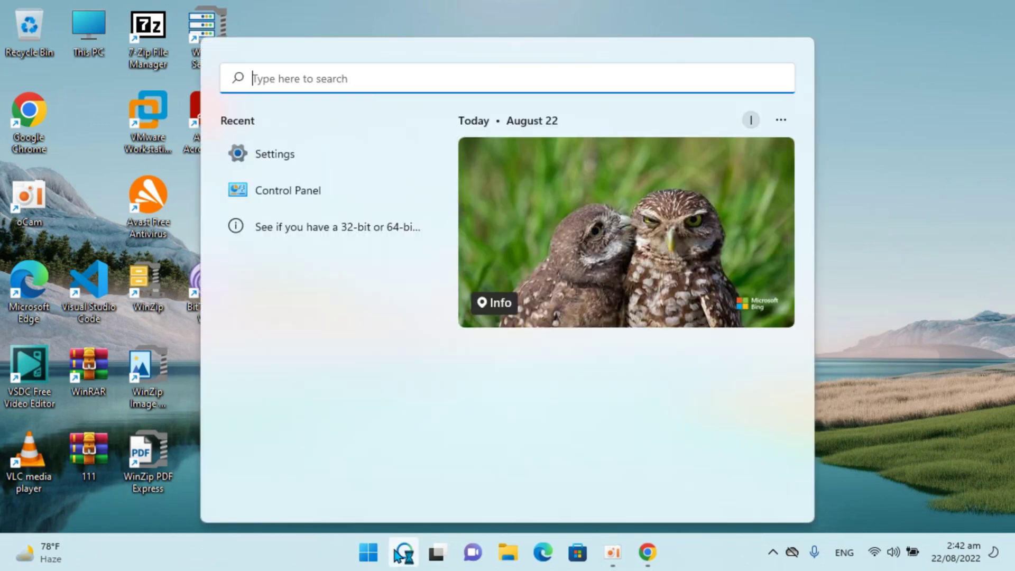
pyautogui.write('sett')
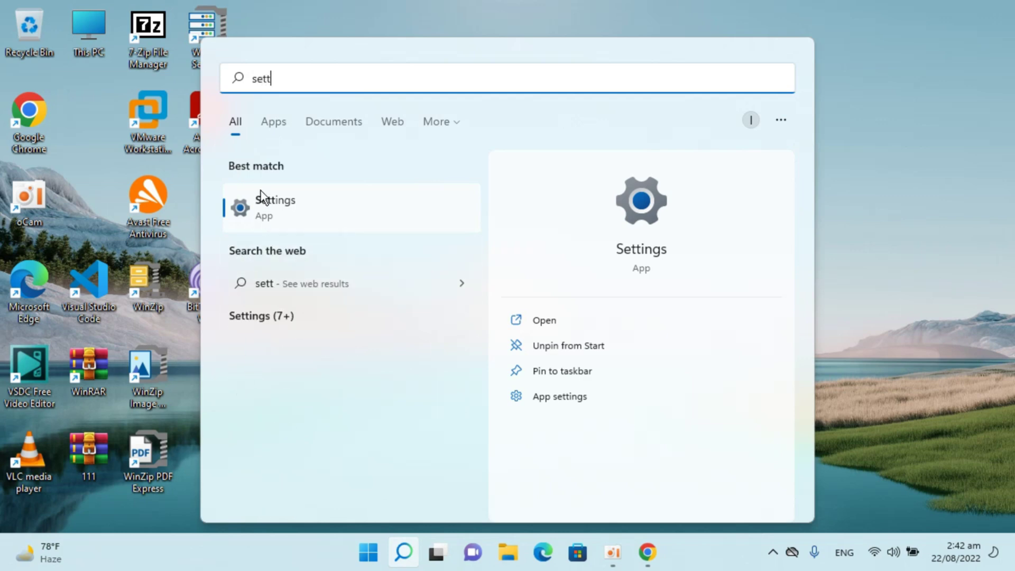
pyautogui.click(322, 222)
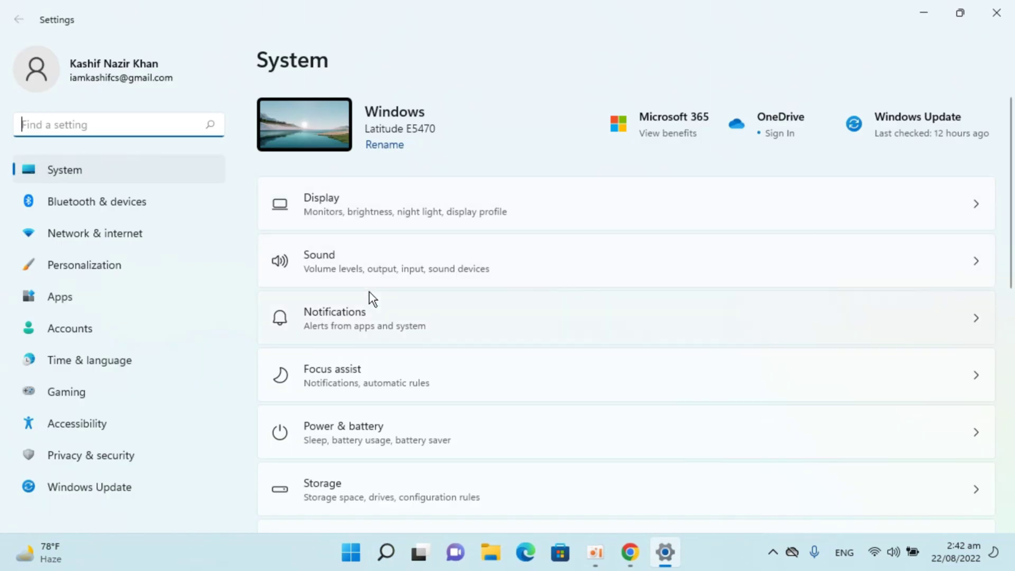
# - Bring up the Start button's quick-links menu, then dismiss it to return to Settings
pyautogui.rightClick(341, 564)
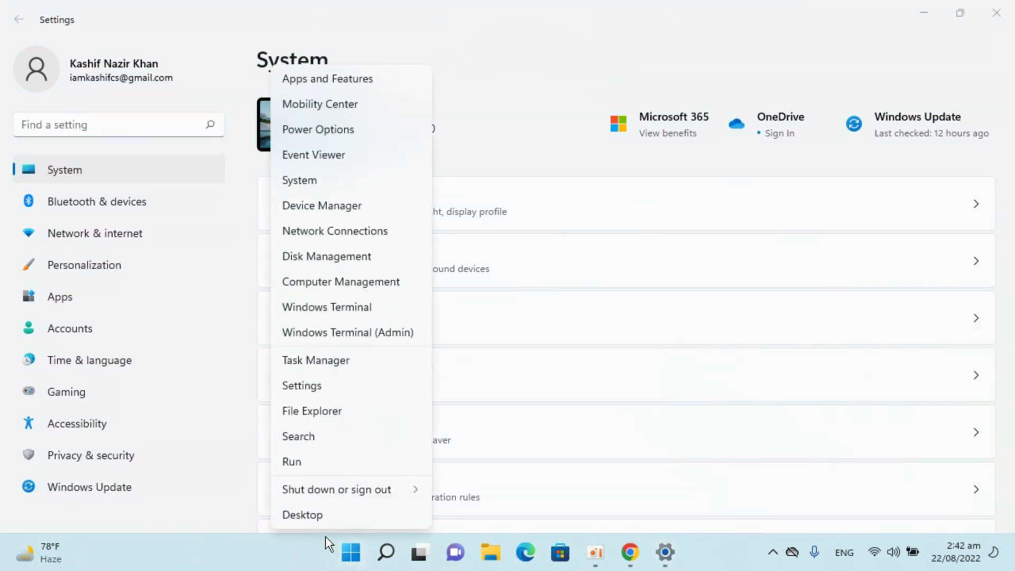
pyautogui.click(283, 395)
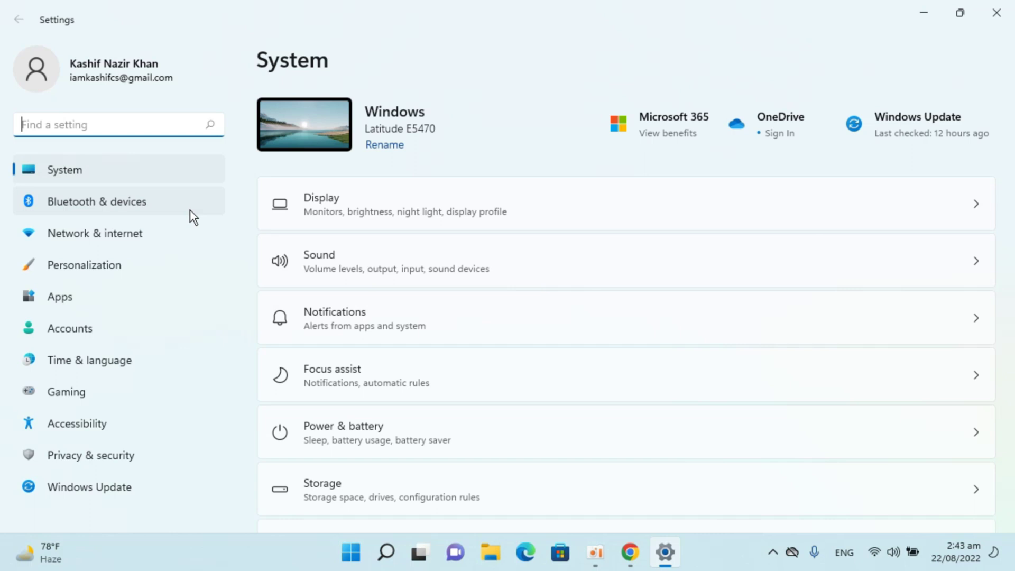
# - Go to Apps > Apps & features and browse the list of 58 installed apps
pyautogui.click(49, 296)
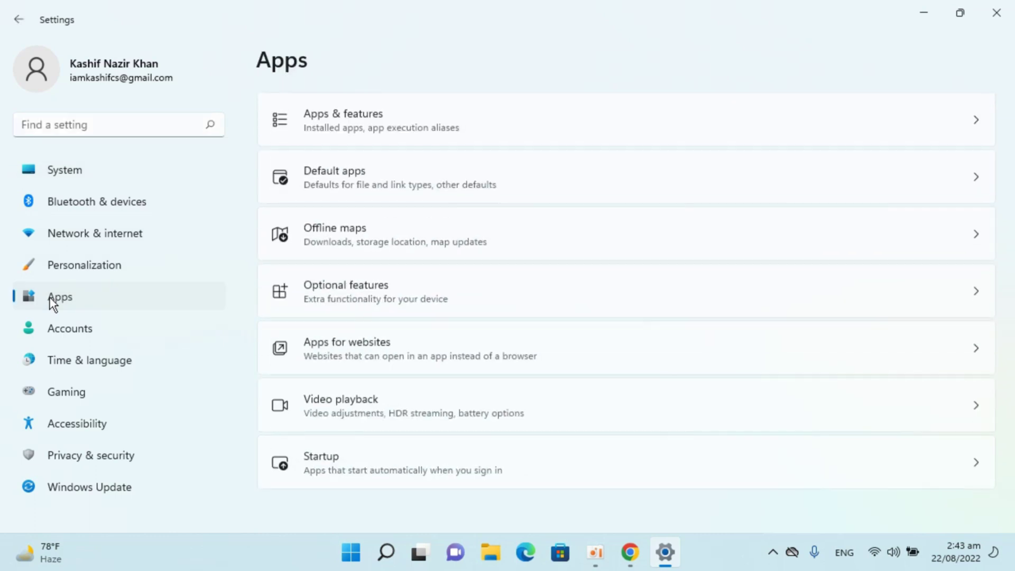
pyautogui.click(310, 131)
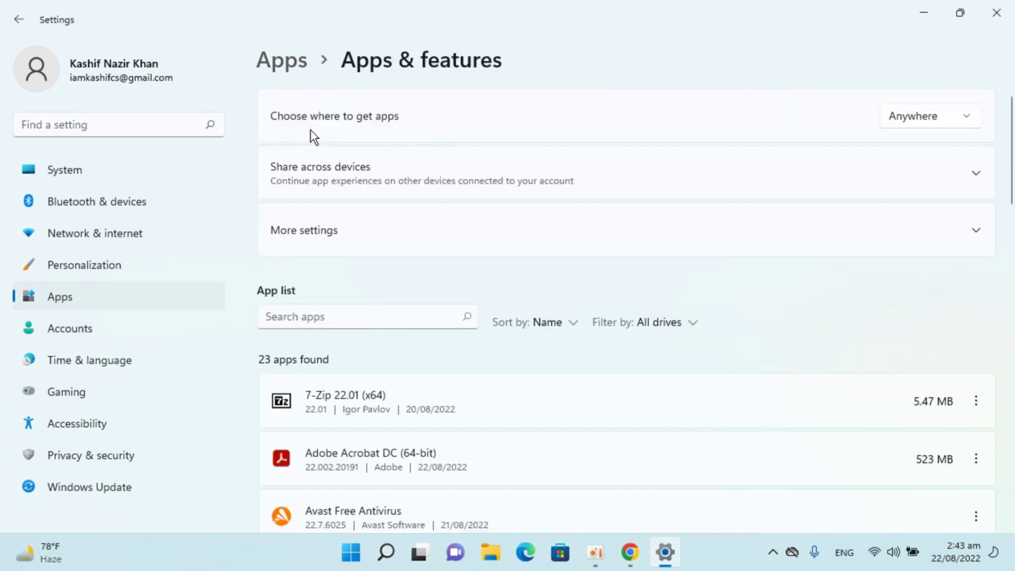
pyautogui.scroll(-1, 263, 306)
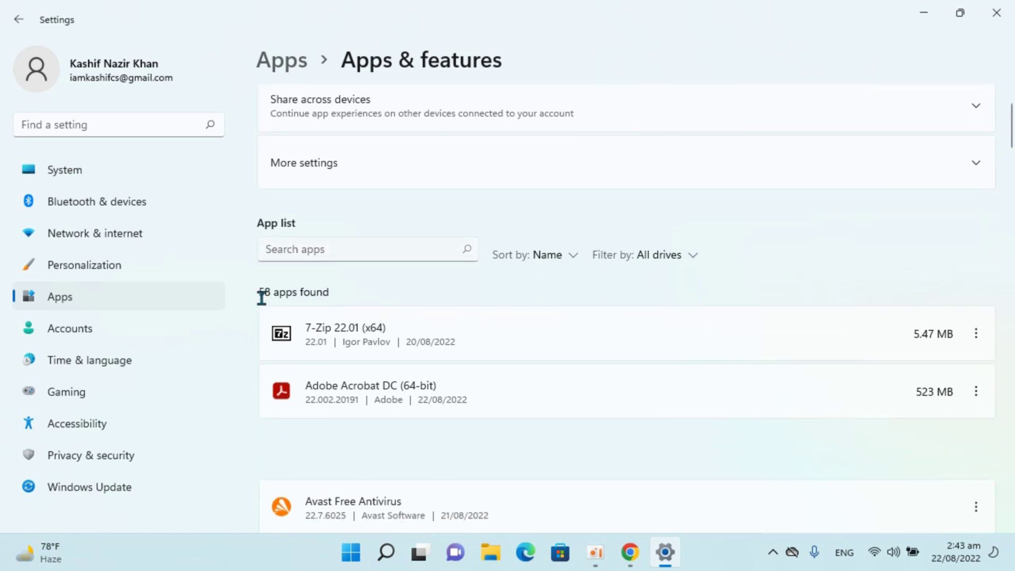
pyautogui.scroll(-3, 379, 303)
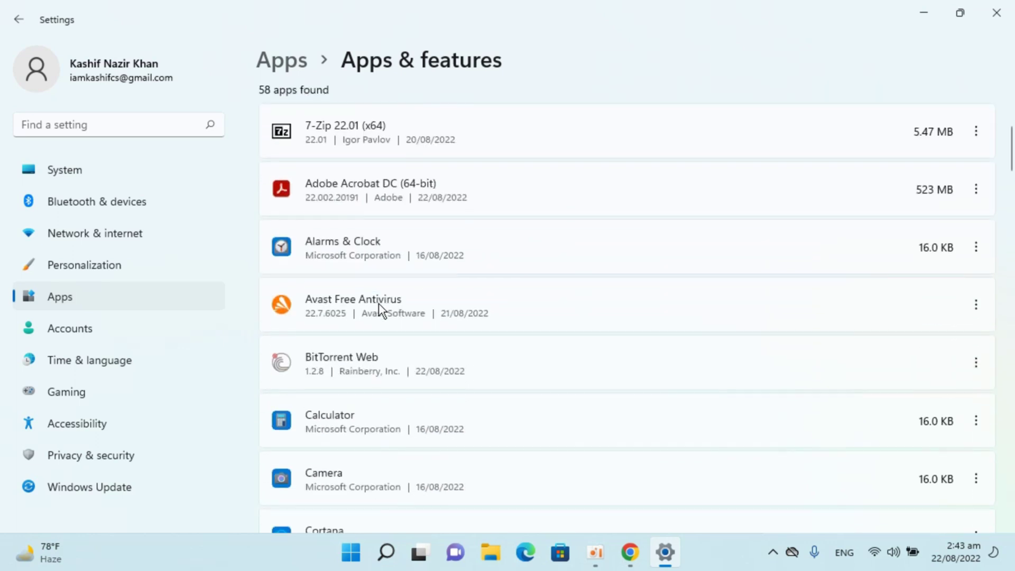
pyautogui.scroll(-3, 379, 303)
pyautogui.scroll(3, 379, 303)
pyautogui.scroll(5, 379, 303)
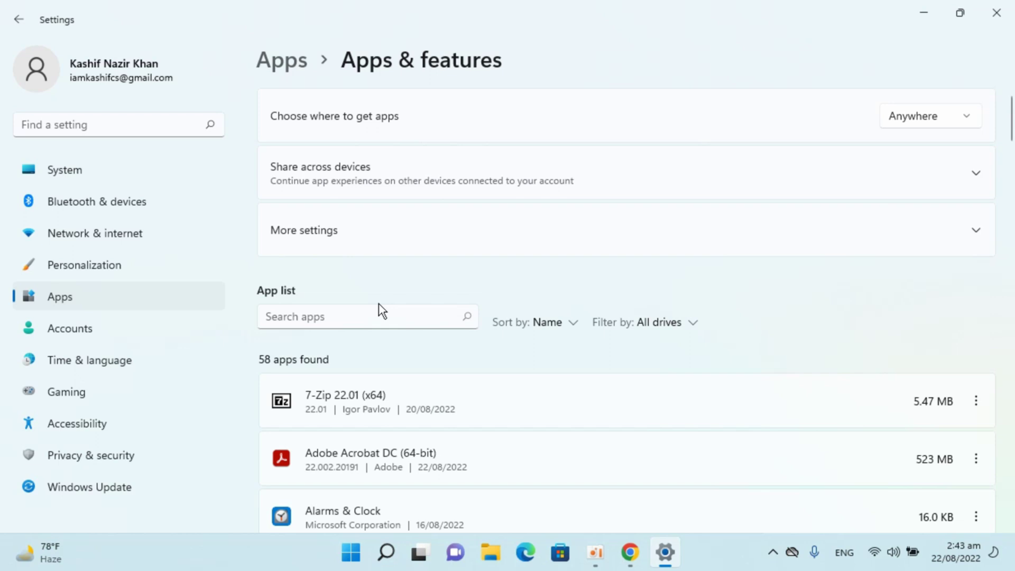
# - Filter the installed apps list by 'visu'
pyautogui.click(367, 309)
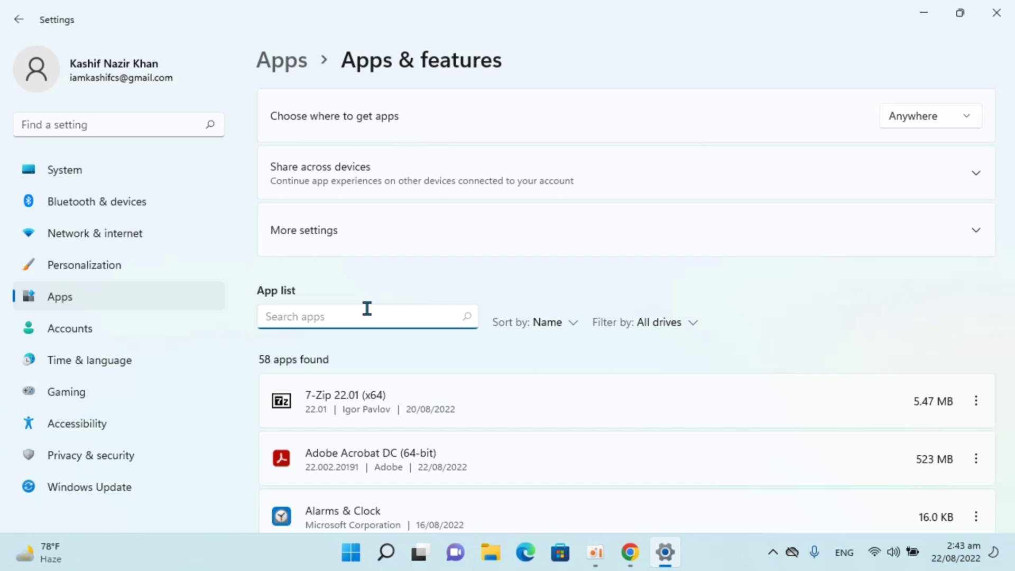
pyautogui.write('visu')
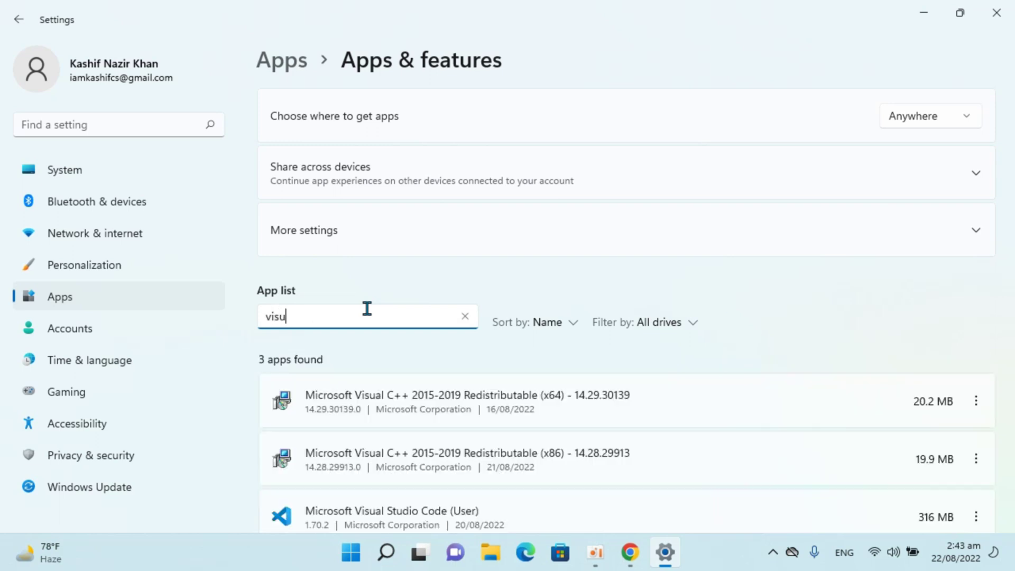
pyautogui.scroll(-3, 367, 309)
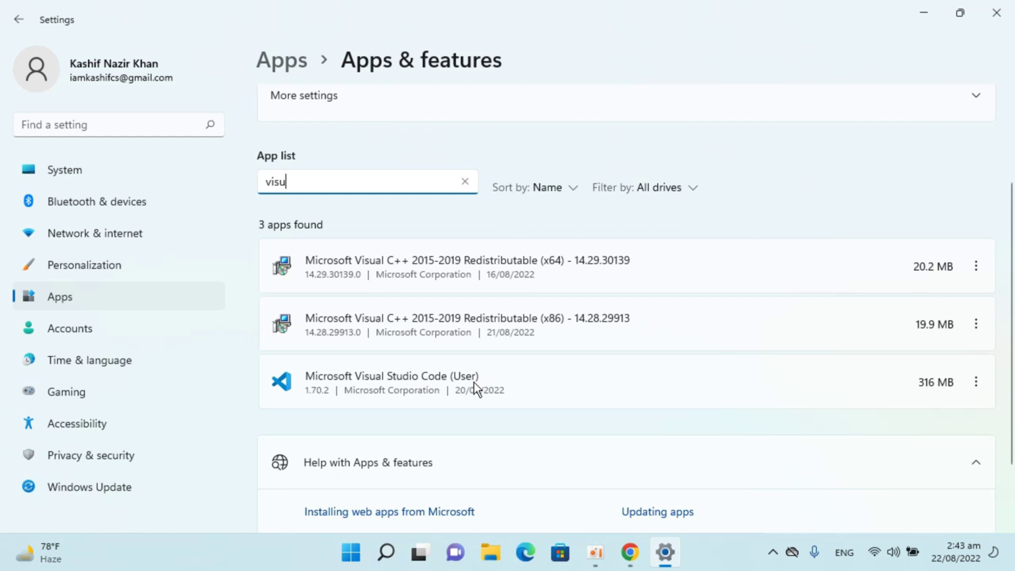
# - Uninstall Microsoft Visual Studio Code (User) from its options menu, confirming in the flyout
pyautogui.click(970, 380)
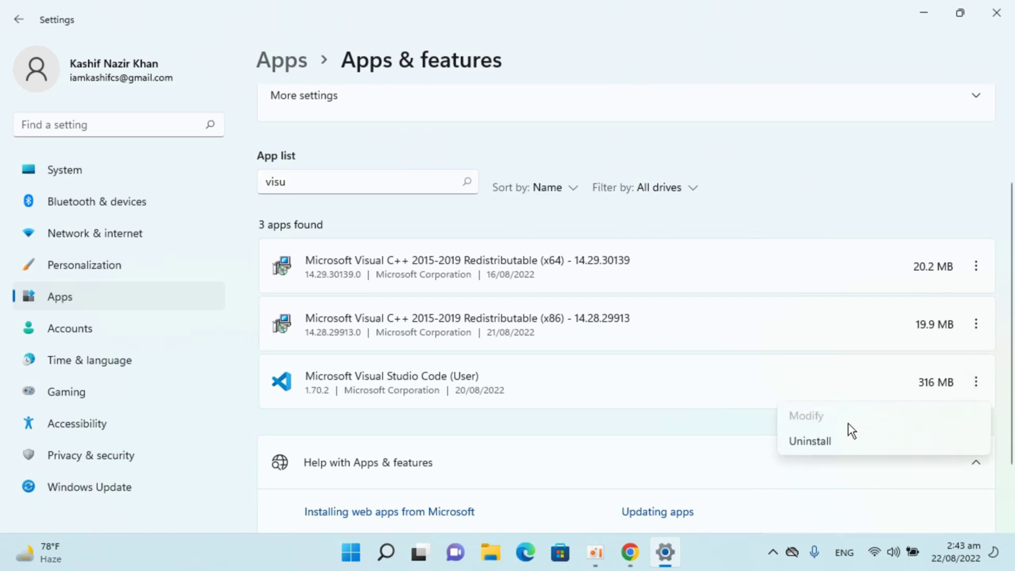
pyautogui.click(808, 447)
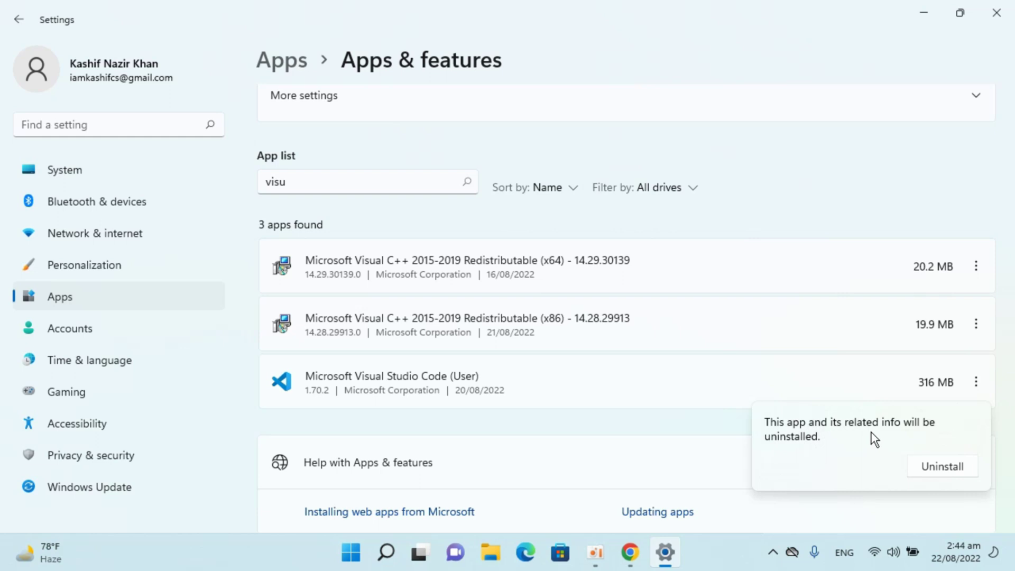
pyautogui.click(925, 461)
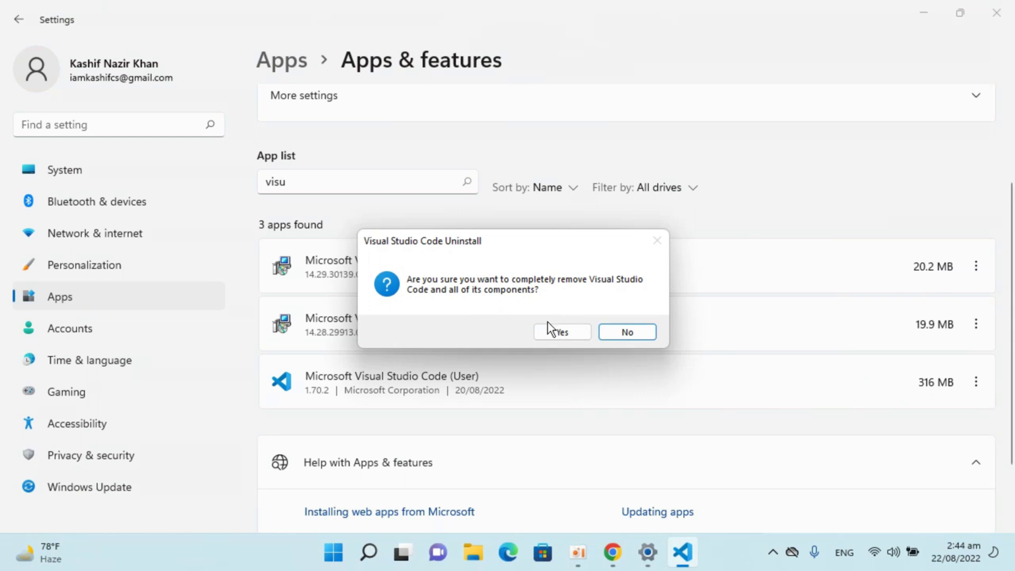
# - Confirm complete removal of Visual Studio Code, acknowledge completion, and launch File Explorer
pyautogui.click(561, 333)
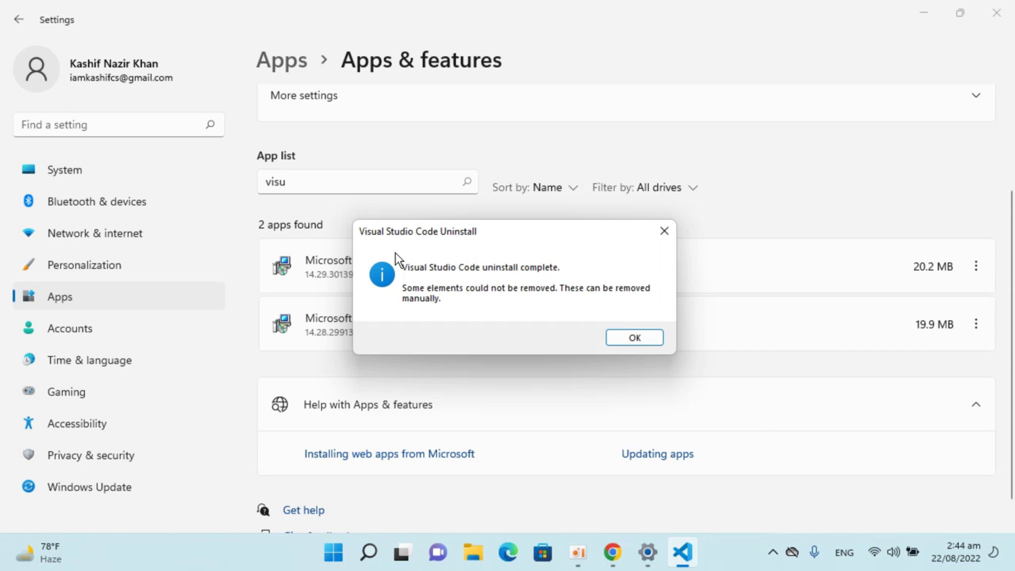
pyautogui.click(624, 343)
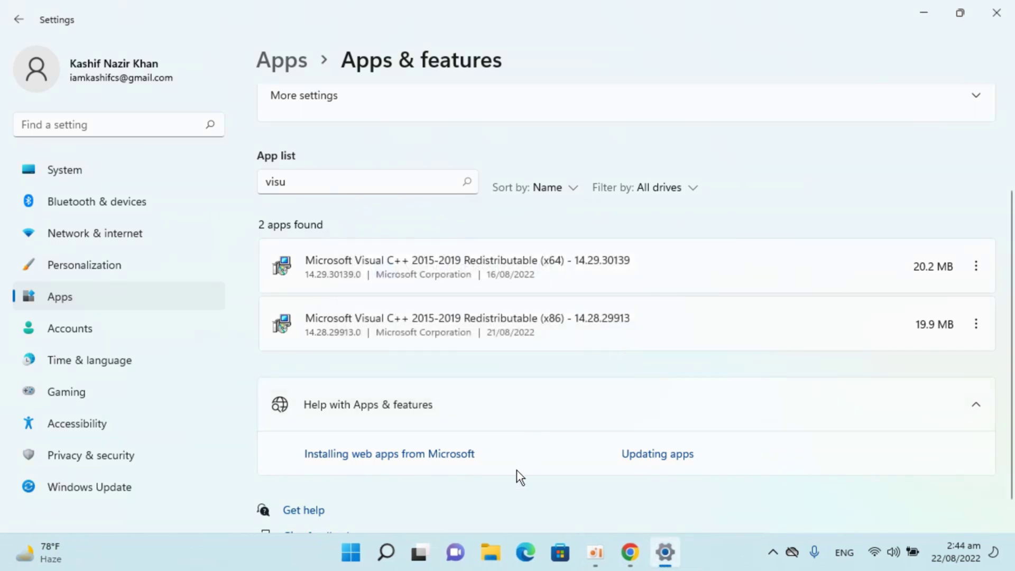
pyautogui.click(497, 551)
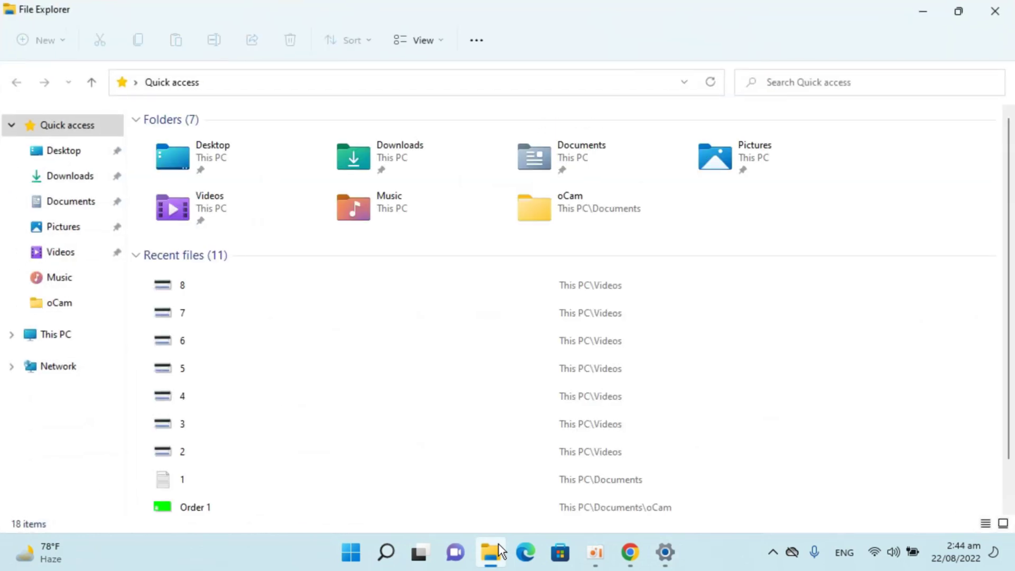
# - Navigate This PC > Local Disk (C:) > Users into the user's profile folder
pyautogui.click(63, 341)
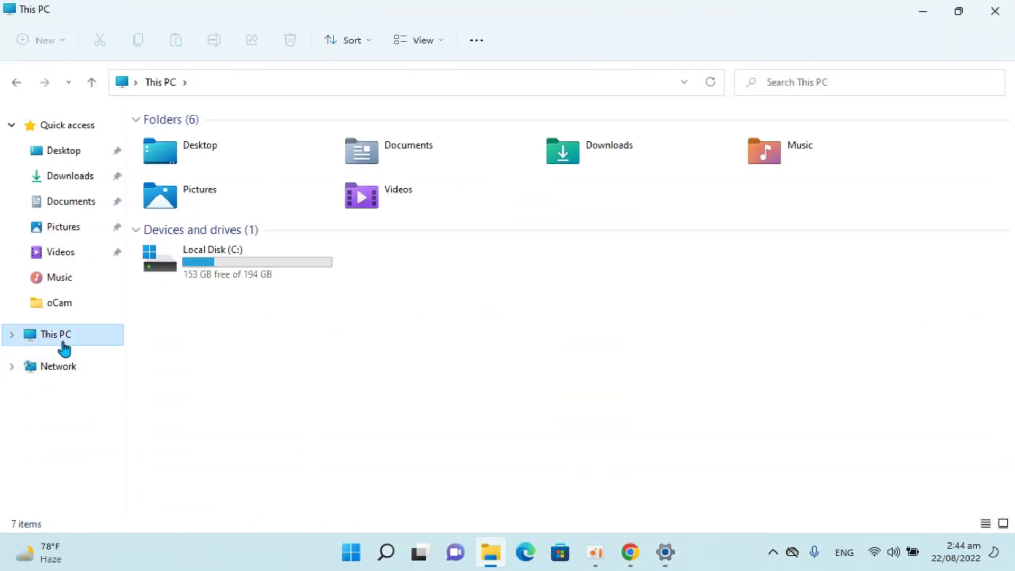
pyautogui.doubleClick(221, 258)
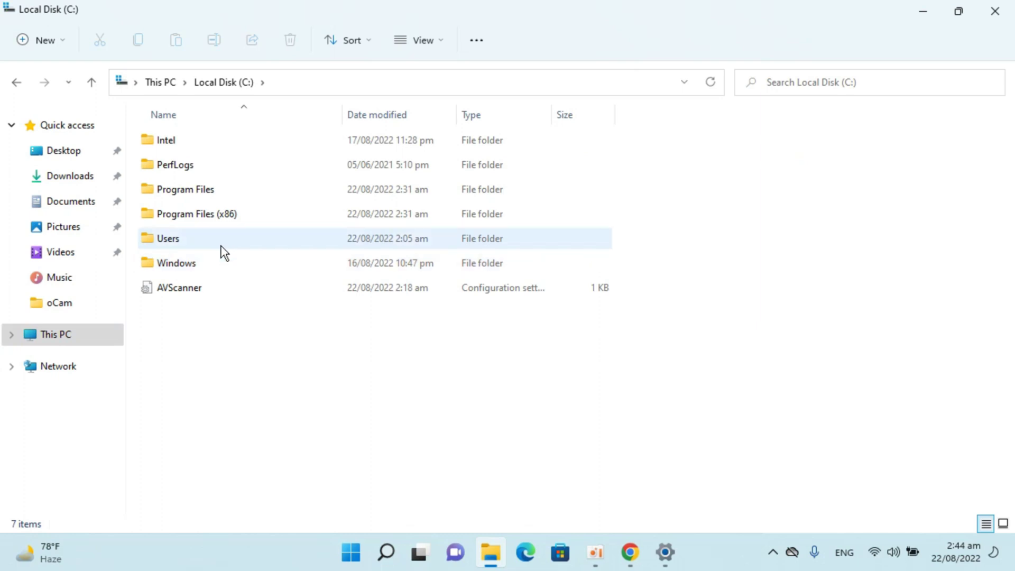
pyautogui.doubleClick(220, 245)
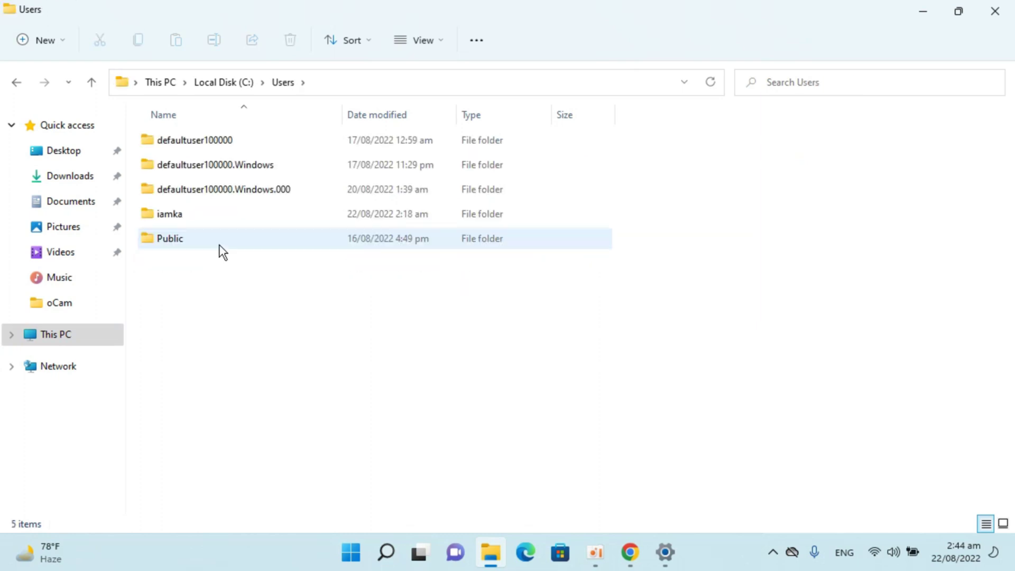
pyautogui.doubleClick(199, 223)
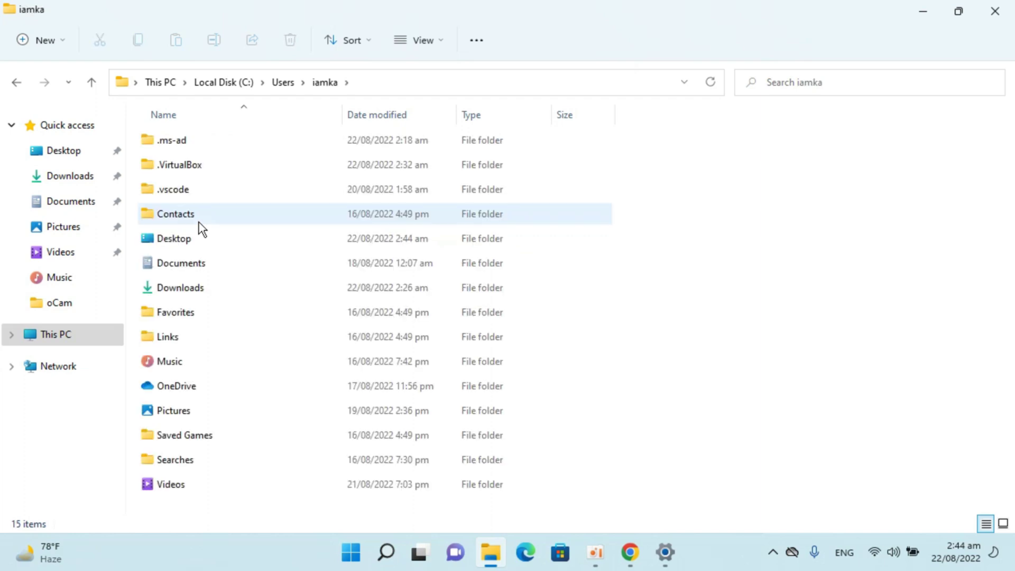
pyautogui.click(202, 193)
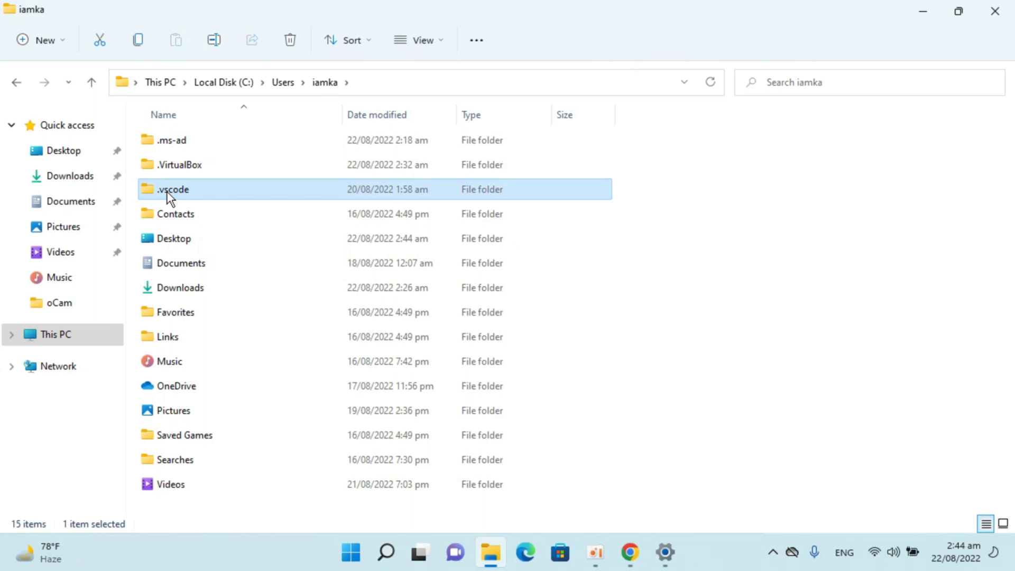
pyautogui.rightClick(176, 193)
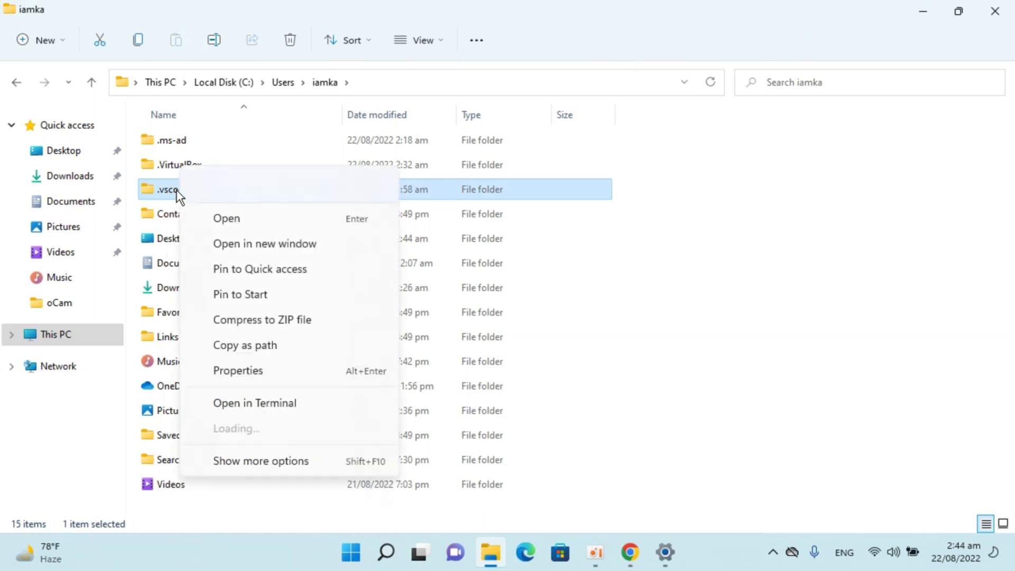
pyautogui.click(298, 191)
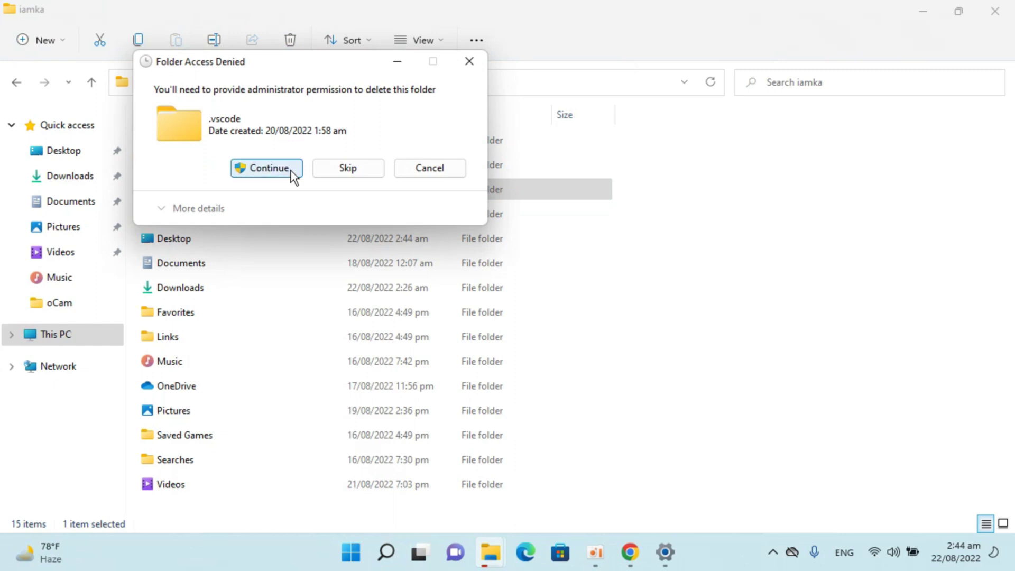
pyautogui.click(290, 170)
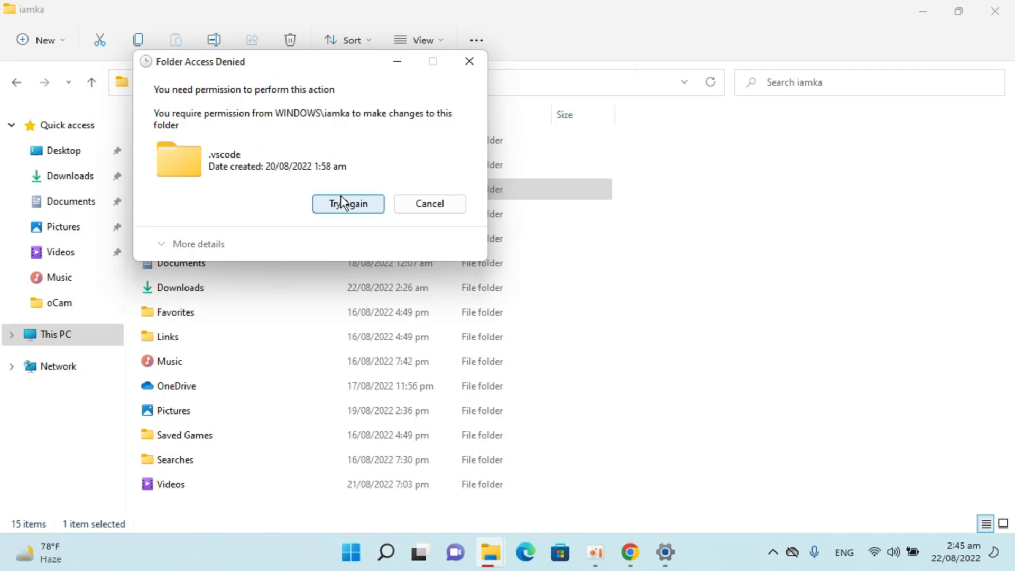
pyautogui.click(345, 211)
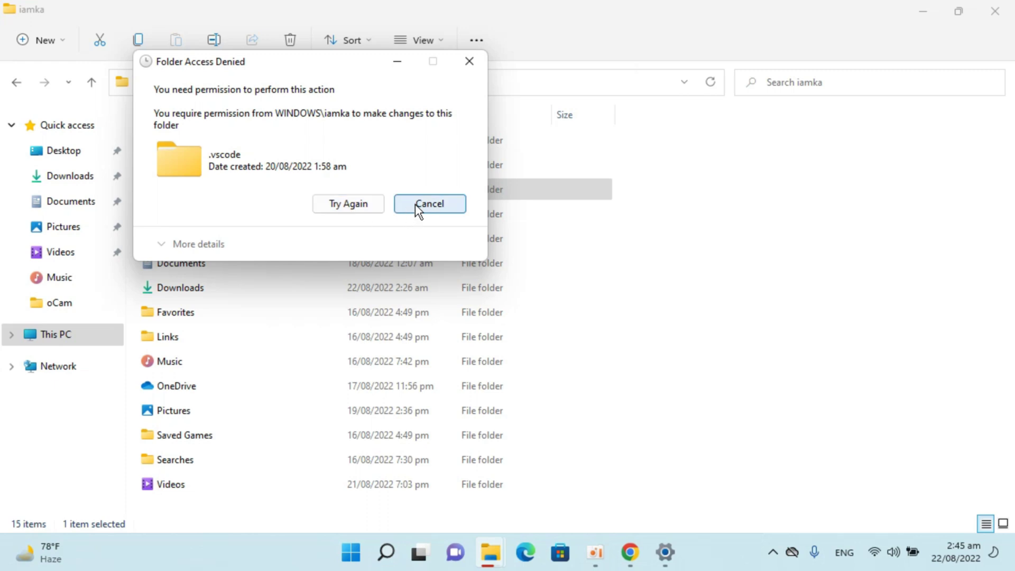
pyautogui.click(429, 204)
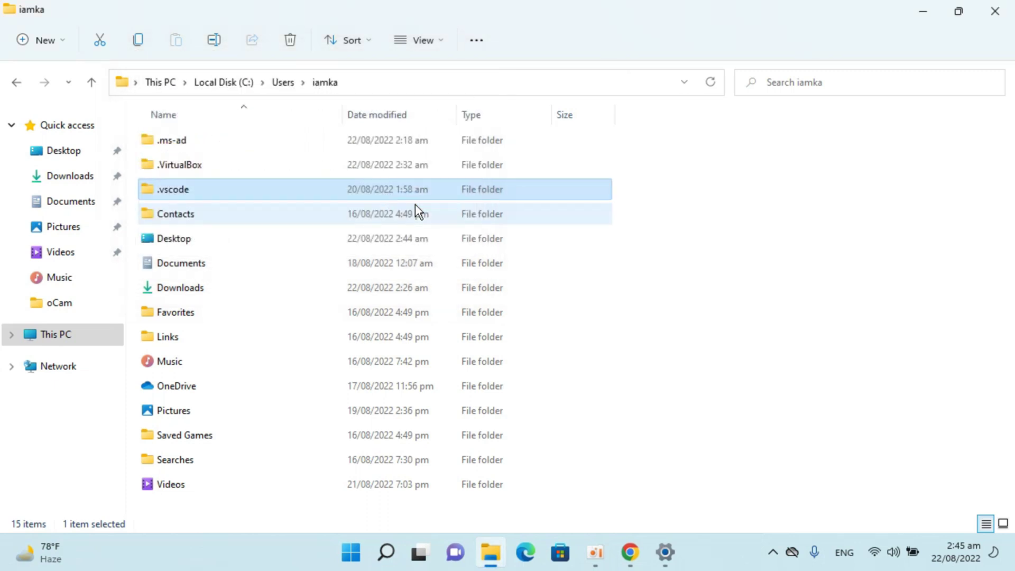
pyautogui.rightClick(214, 186)
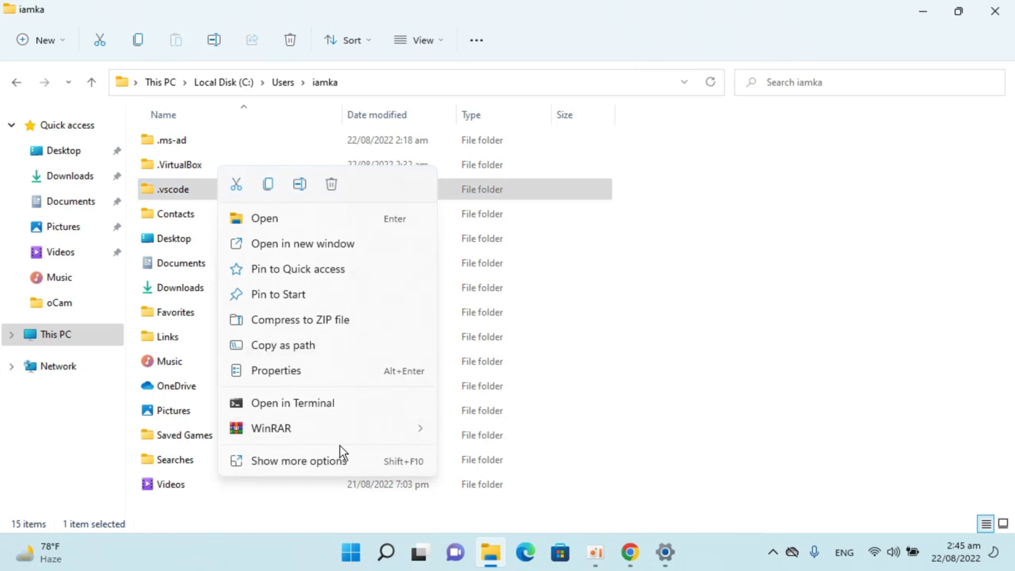
pyautogui.click(338, 460)
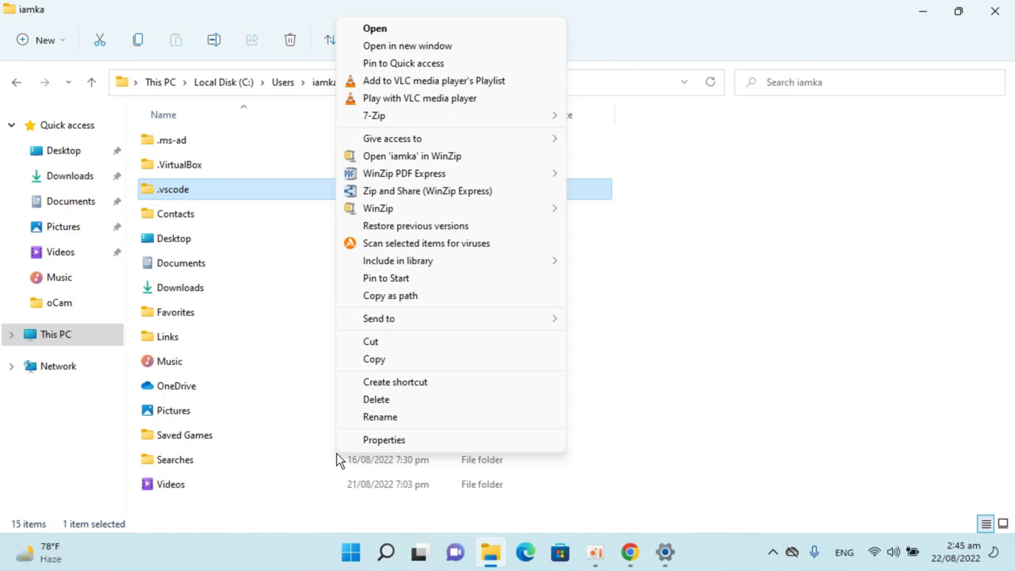
pyautogui.moveTo(401, 167)
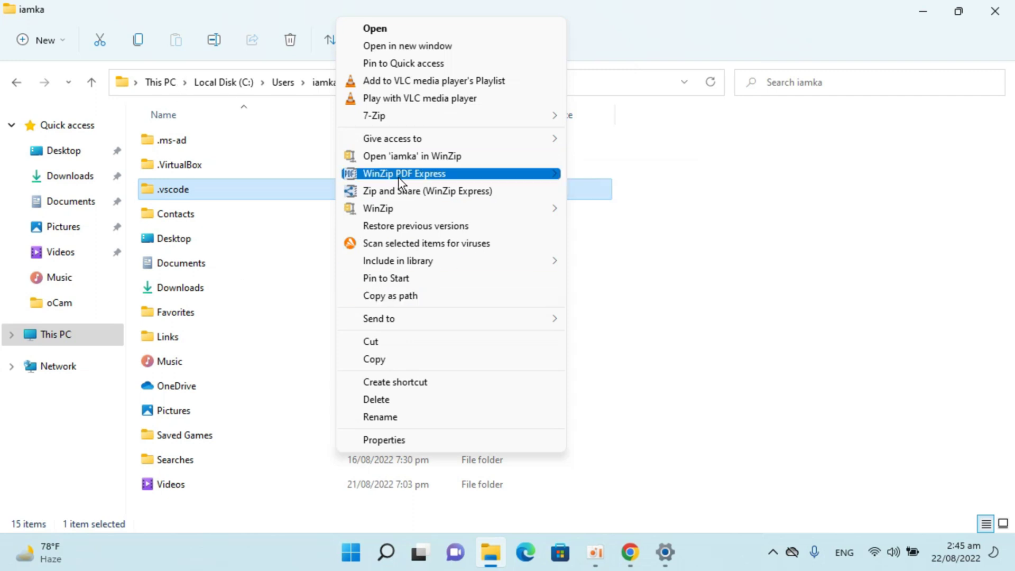
pyautogui.moveTo(403, 138)
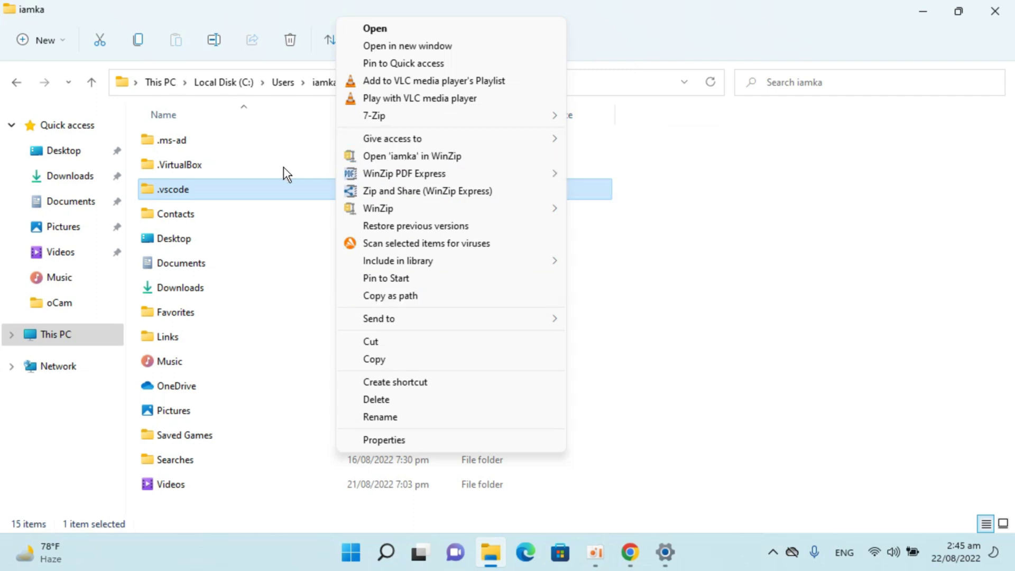
pyautogui.press('Escape')
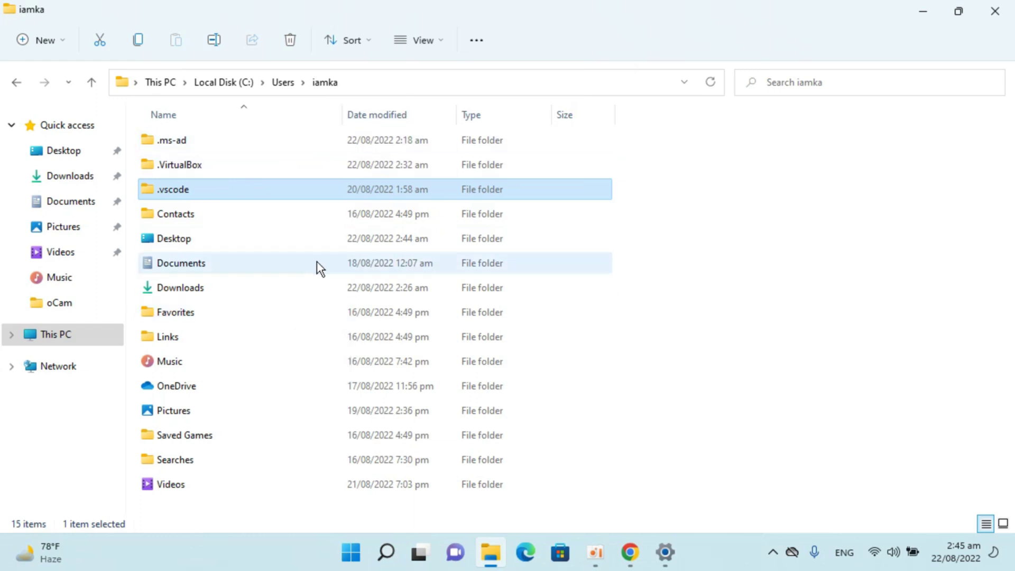
# - Turn on hidden items via View > Show, then open the AppData folder
pyautogui.click(407, 43)
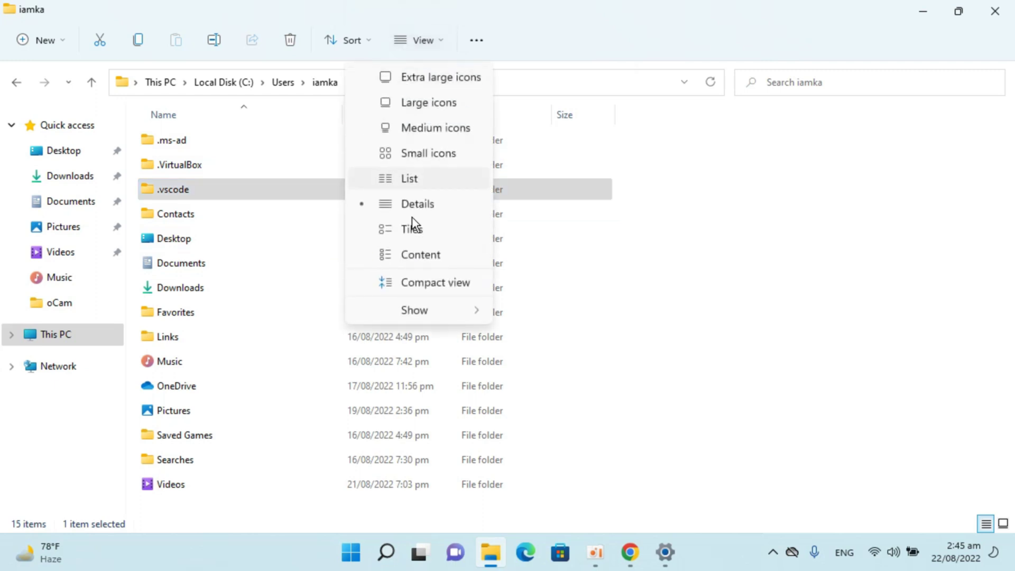
pyautogui.moveTo(413, 310)
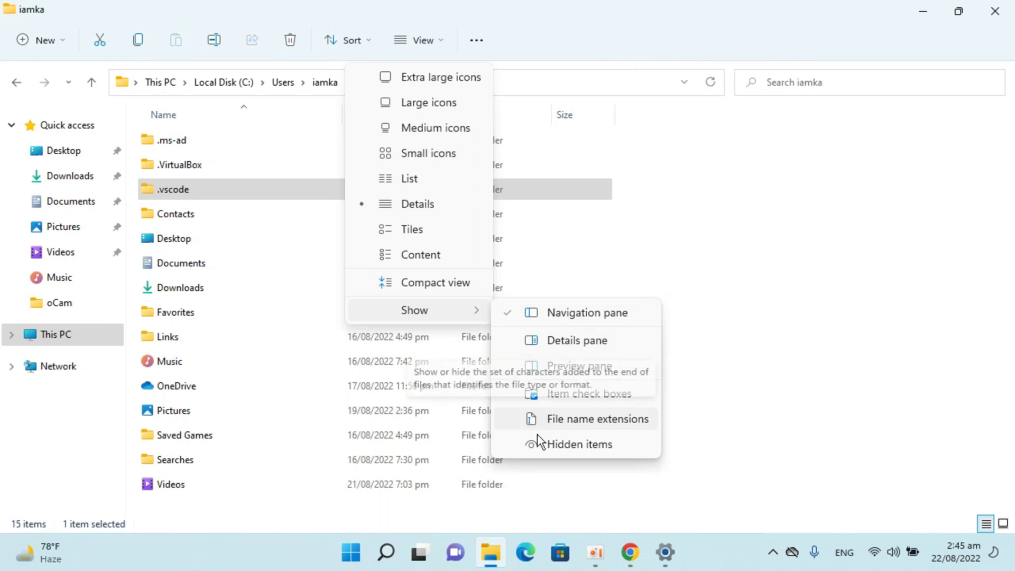
pyautogui.click(573, 451)
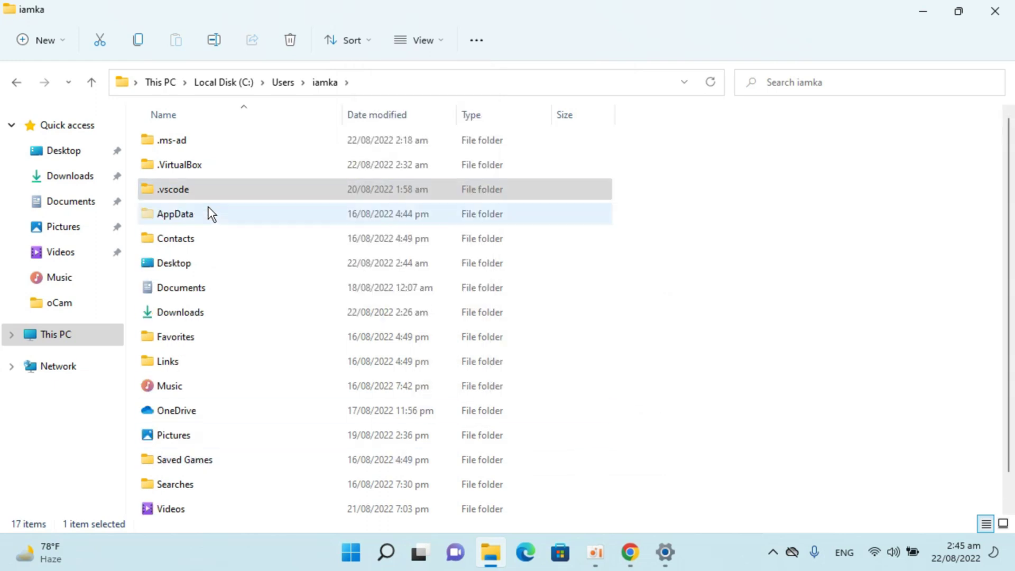
pyautogui.click(208, 208)
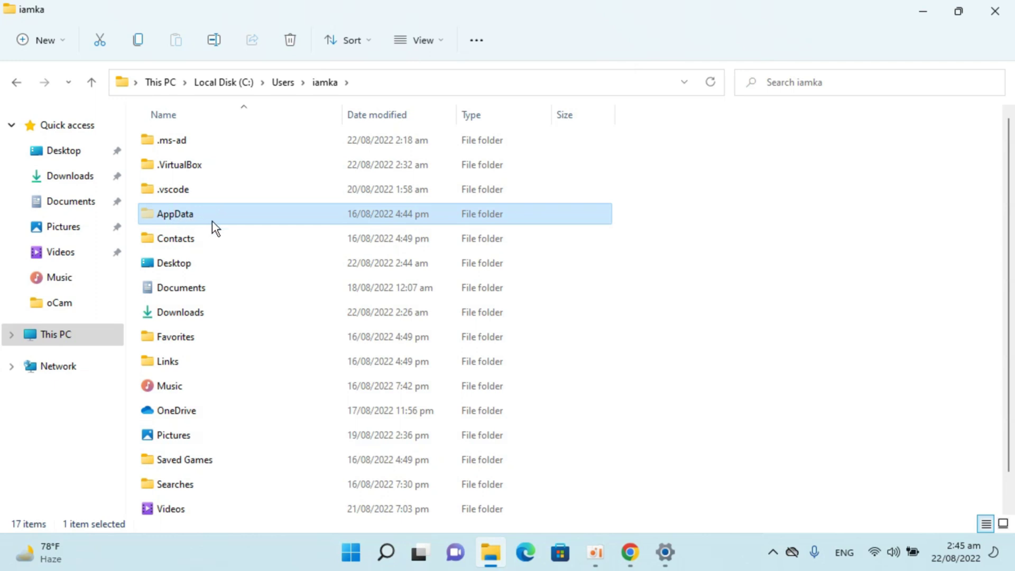
pyautogui.doubleClick(214, 217)
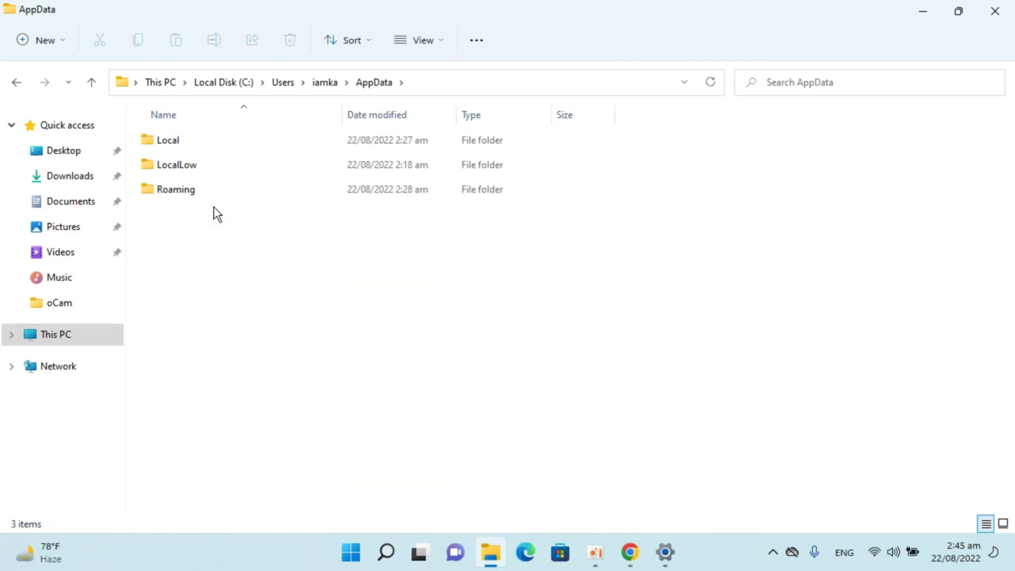
# - Open Roaming and try deleting the Code folder, granting admin permission and retrying
pyautogui.doubleClick(211, 189)
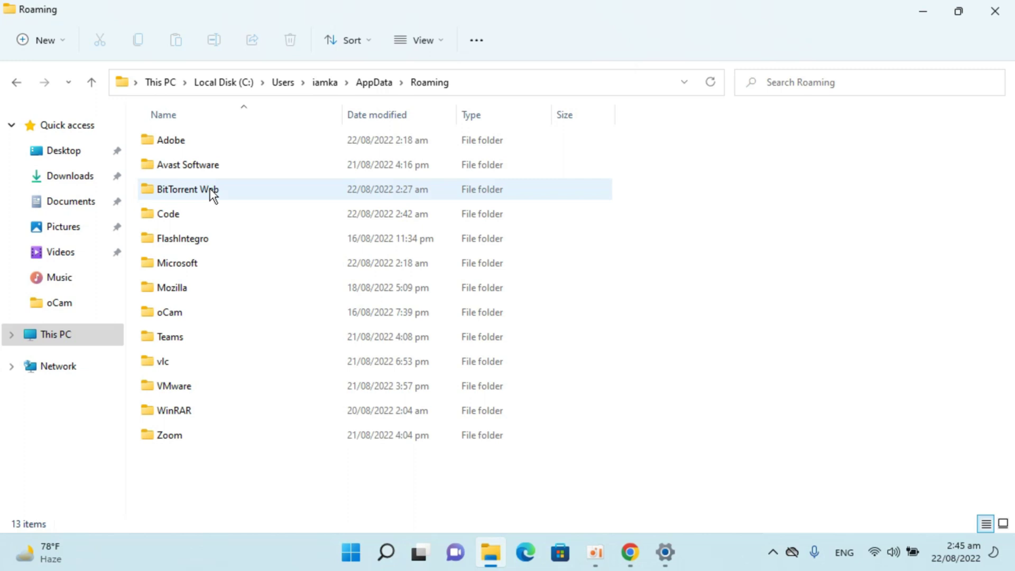
pyautogui.click(189, 218)
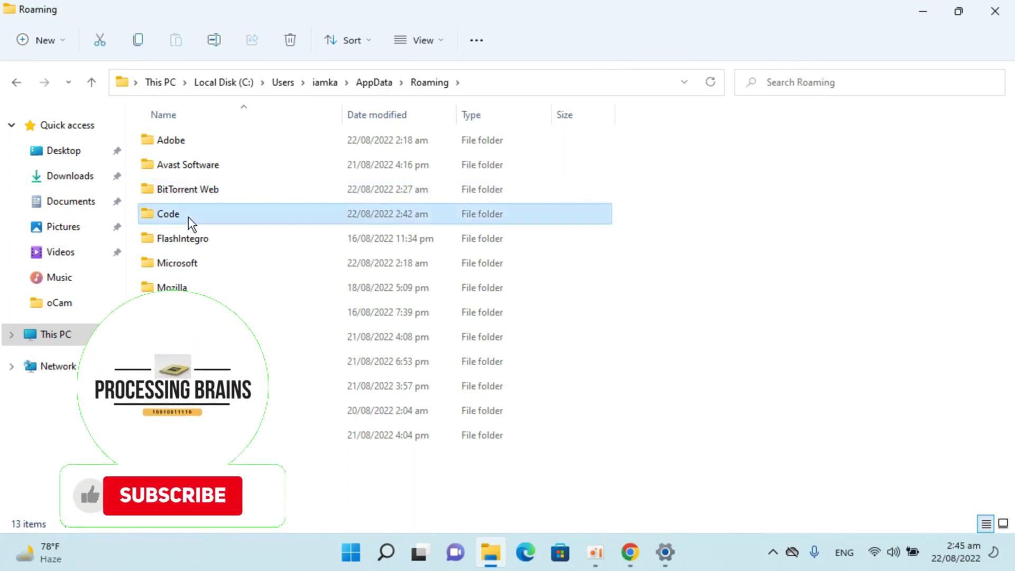
pyautogui.rightClick(188, 216)
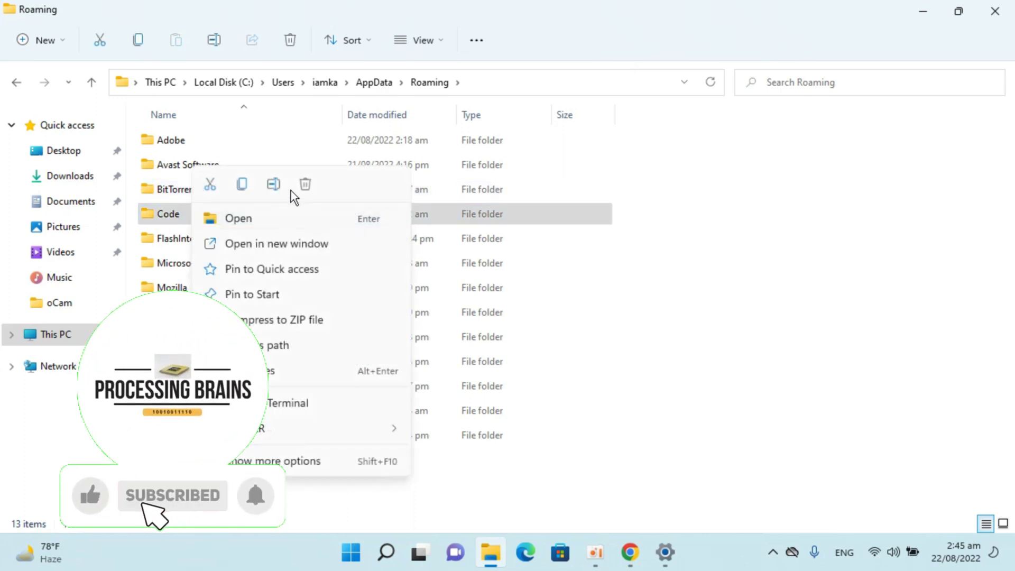
pyautogui.click(306, 183)
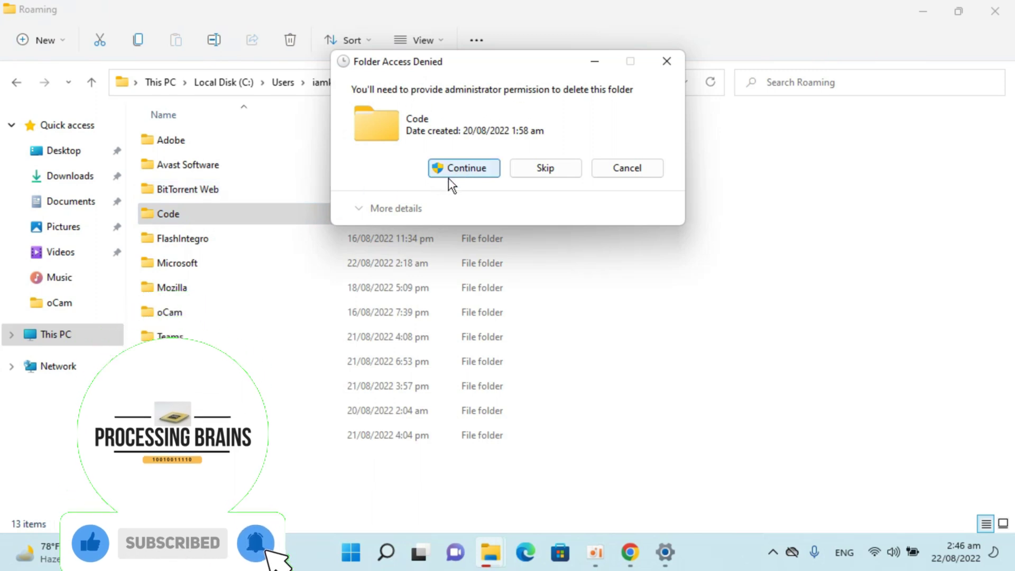
pyautogui.click(460, 168)
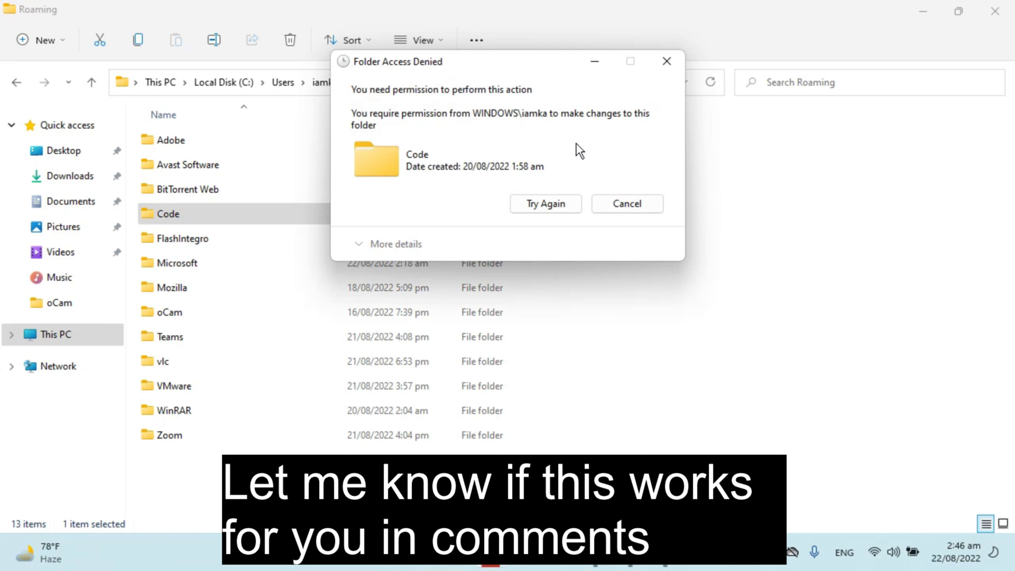
pyautogui.click(552, 200)
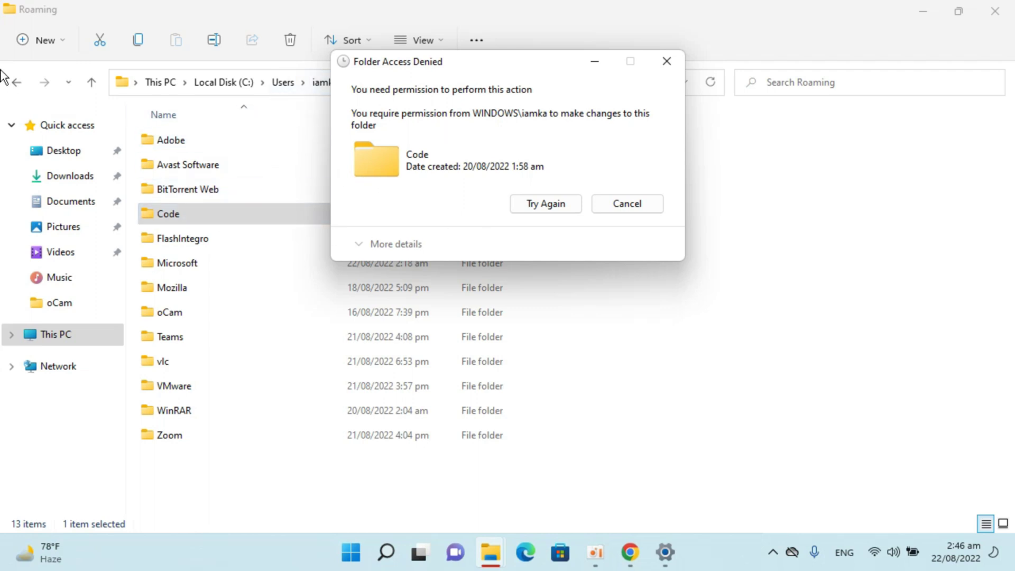
# - Cancel the Folder Access Denied dialog, leaving the Code folder in Roaming
pyautogui.click(627, 204)
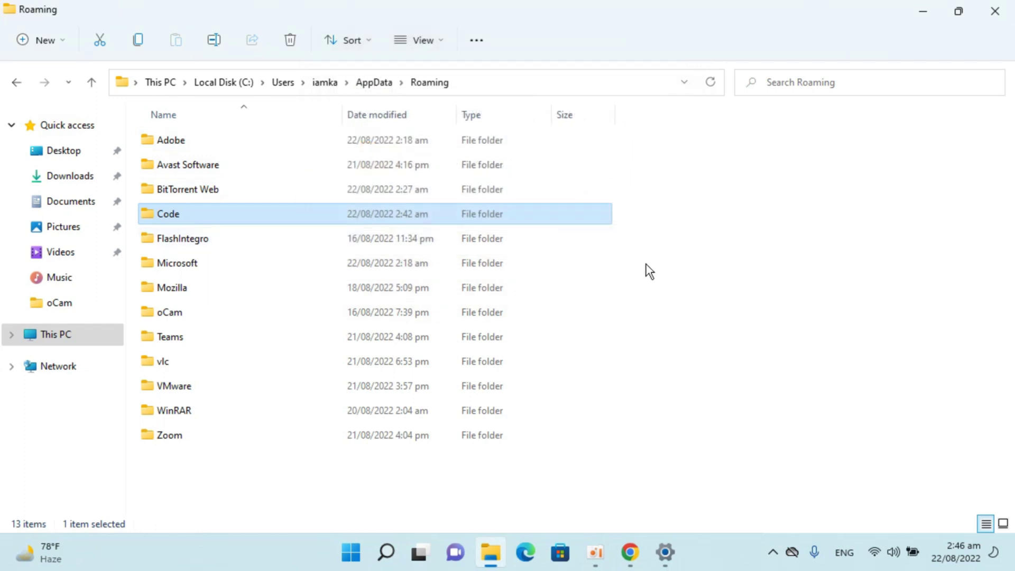